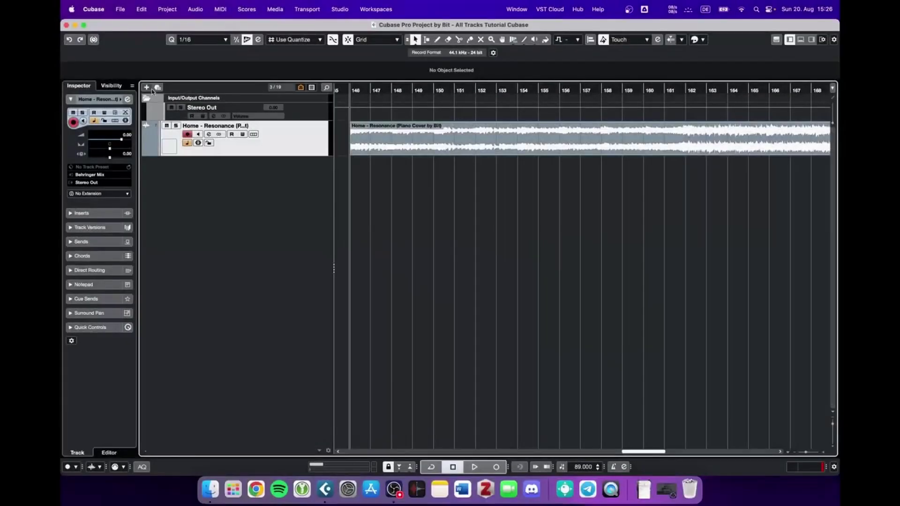
Step: Add an Arranger track below the Home - Resonance audio track and show its settings in the Inspector
click(146, 87)
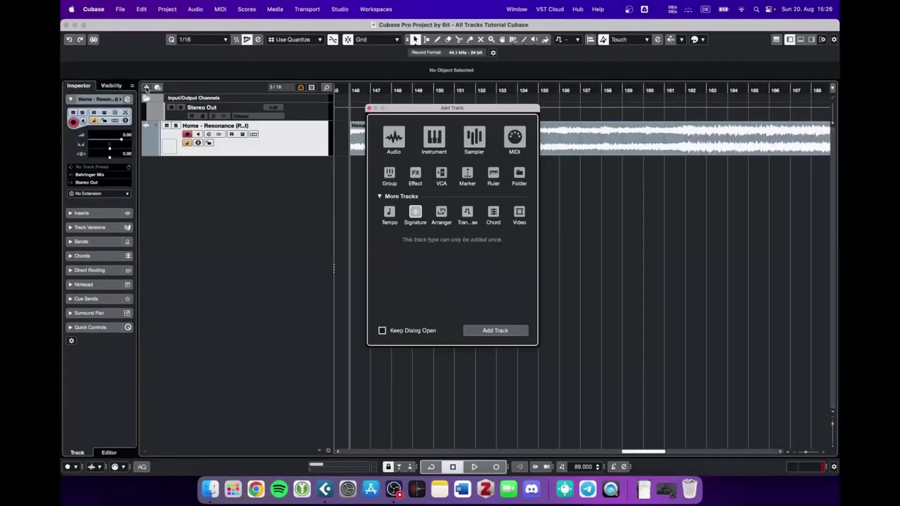
click(448, 224)
click(499, 333)
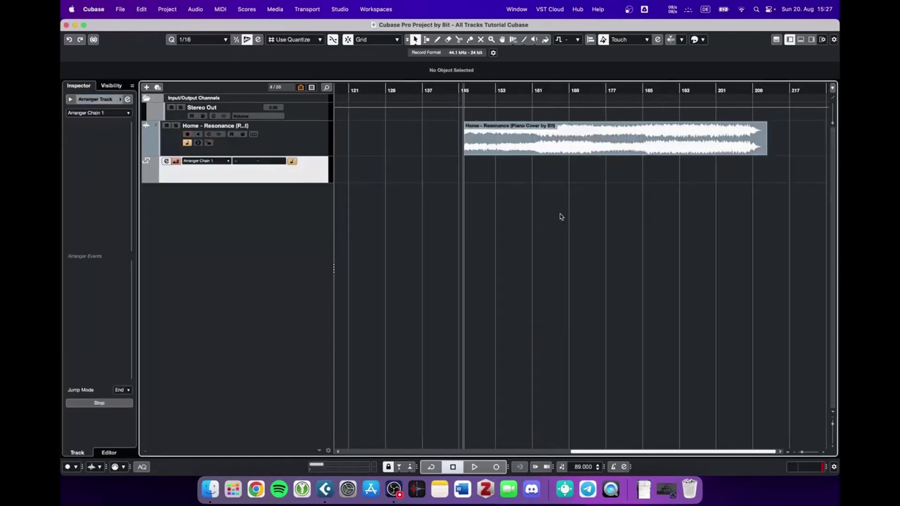
drag(559, 215, 599, 148)
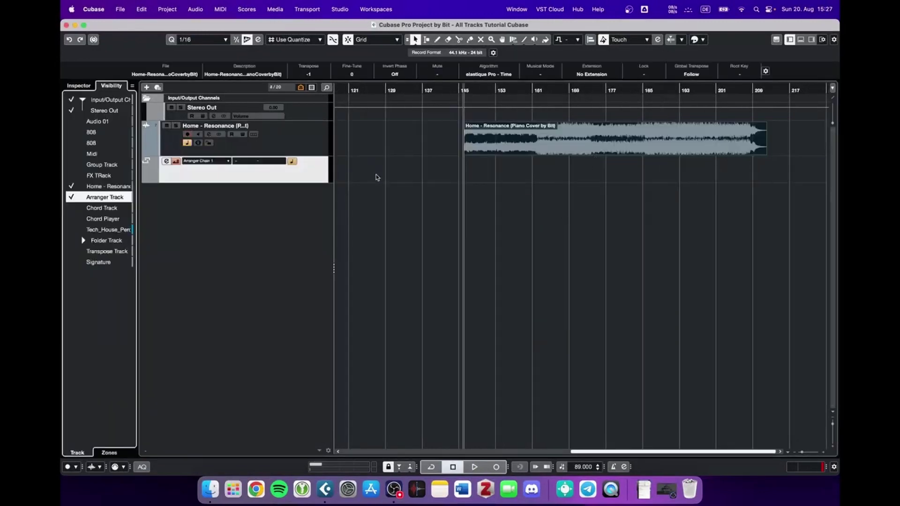
click(80, 85)
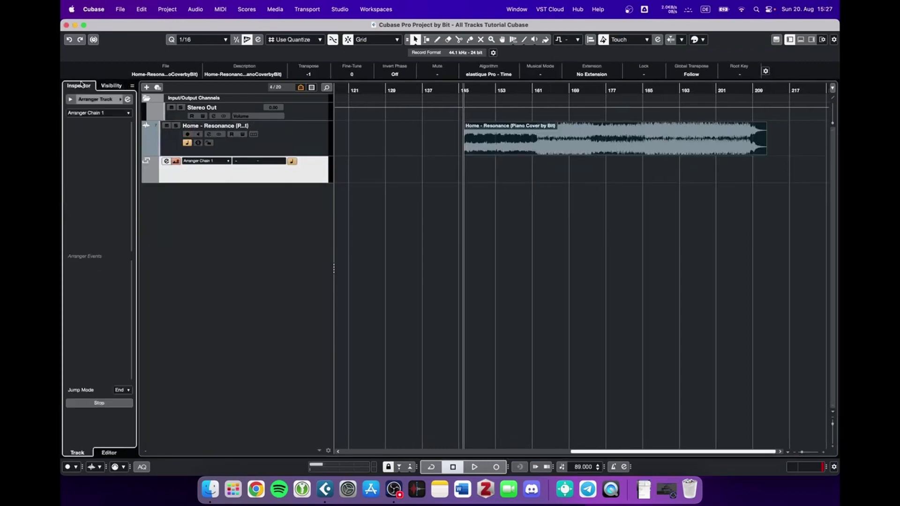
click(435, 179)
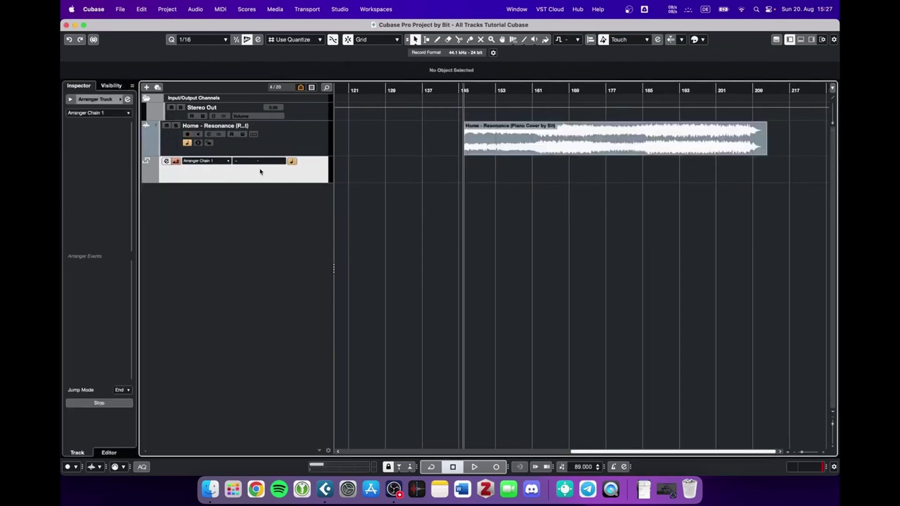
Step: Draw four arranger events on the Arranger track, covering about bars 146–148, 149–151, 152–153 and 154–157
scroll(477, 171, up, 6)
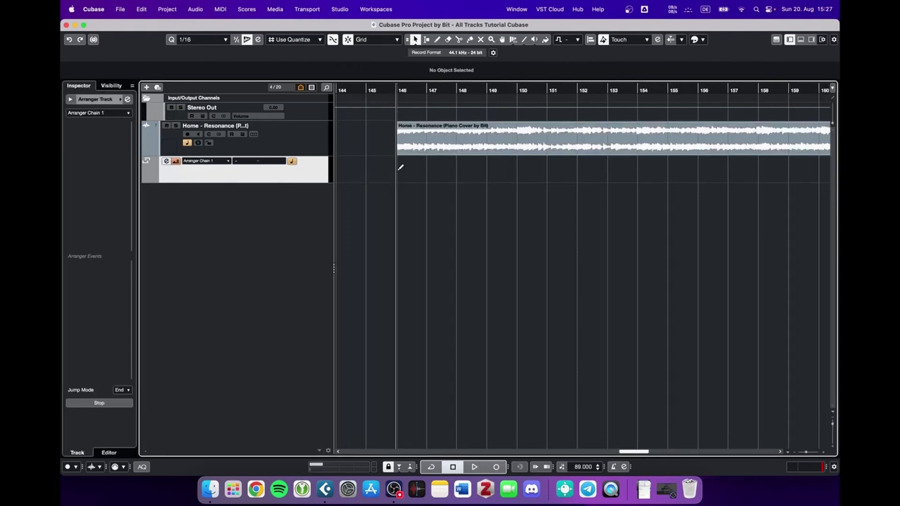
drag(400, 168, 671, 172)
scroll(586, 173, right, 2)
scroll(593, 171, right, 2)
scroll(582, 205, left, 4)
Step: Name the first arranger event Intro and the last one Chorus
click(441, 173)
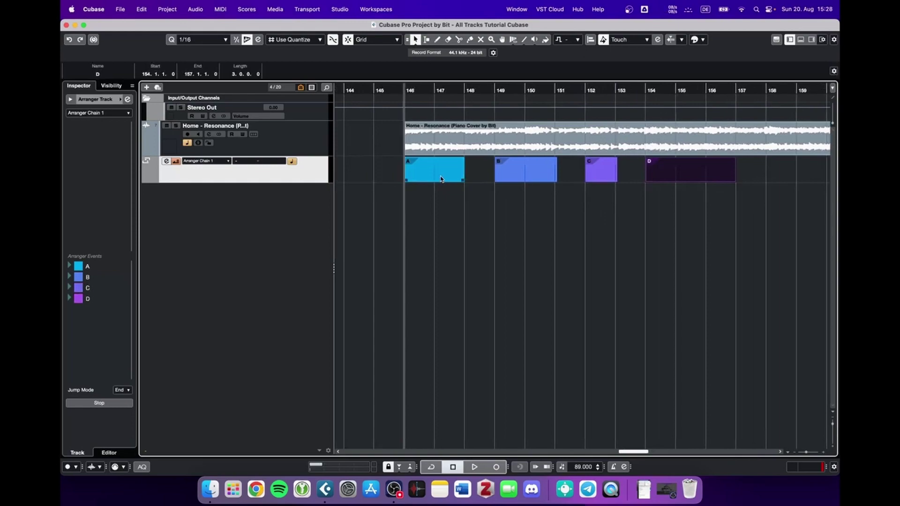
click(98, 74)
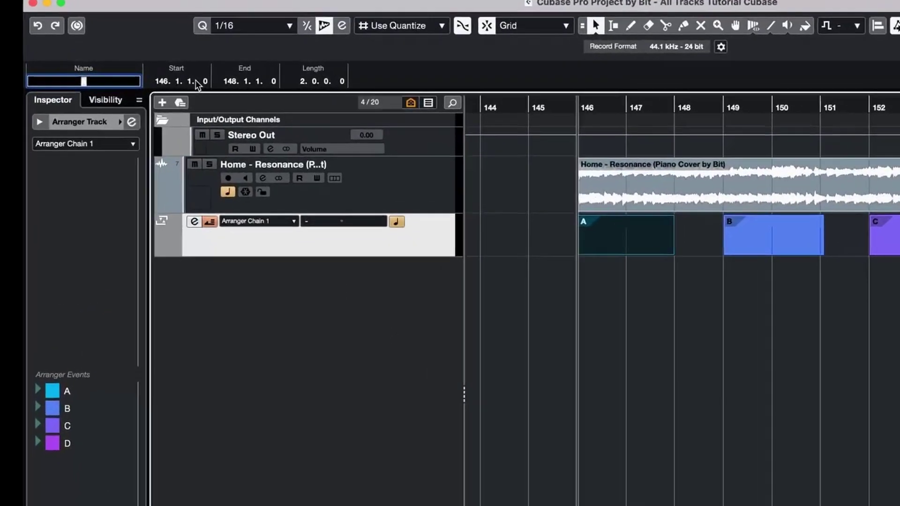
text(Intro)
key(Tab)
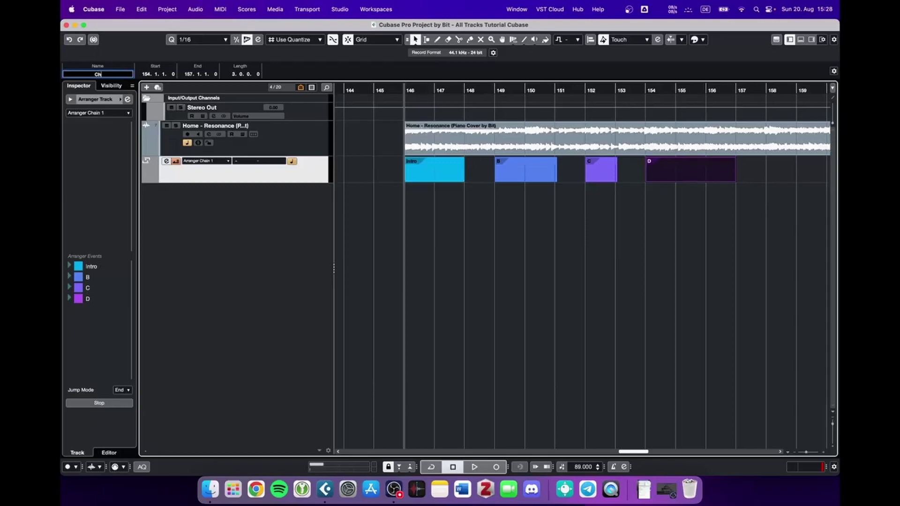
text(Chorus)
key(Return)
Step: Name the second arranger event Verse 1 and the third one Vrse 2
click(498, 177)
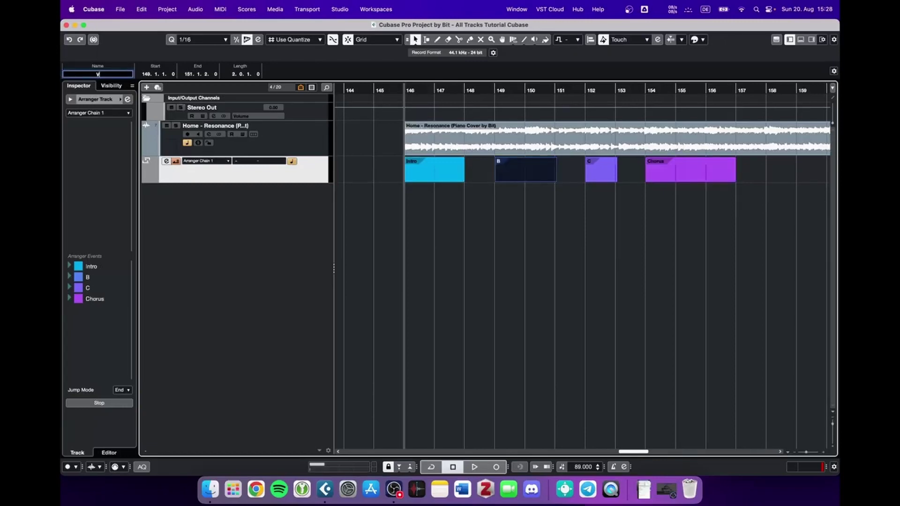
text(Verse 1)
key(Return)
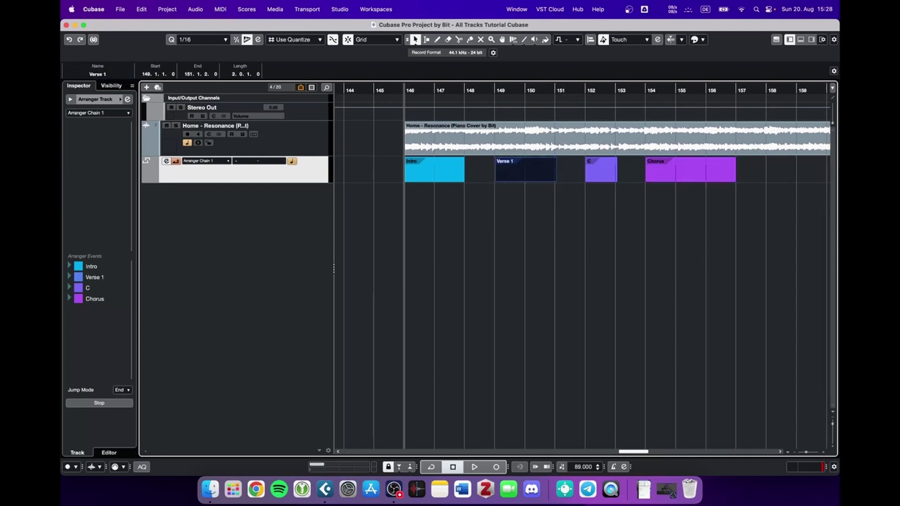
key(Right)
click(85, 74)
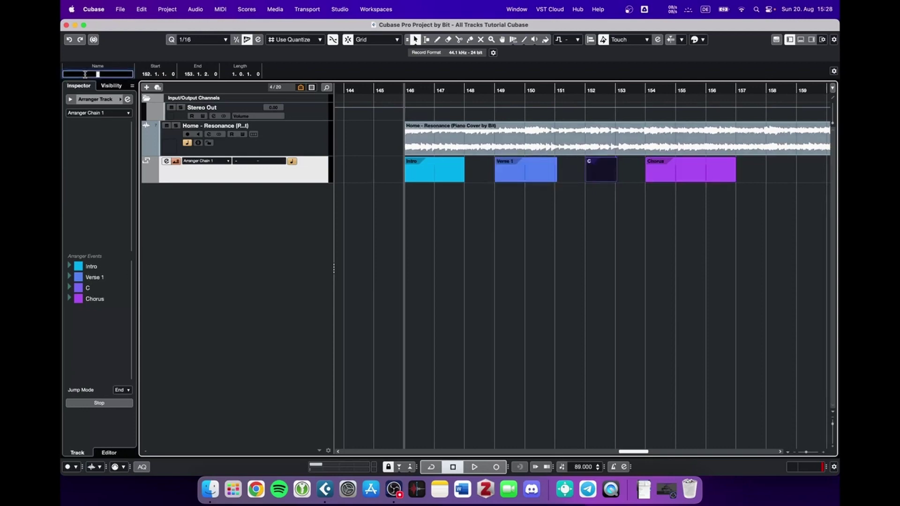
text(Vrse 2)
key(Return)
Step: Try moving the Verse 1 event one beat to start at 149.2, and undo the move
click(480, 271)
key(h)
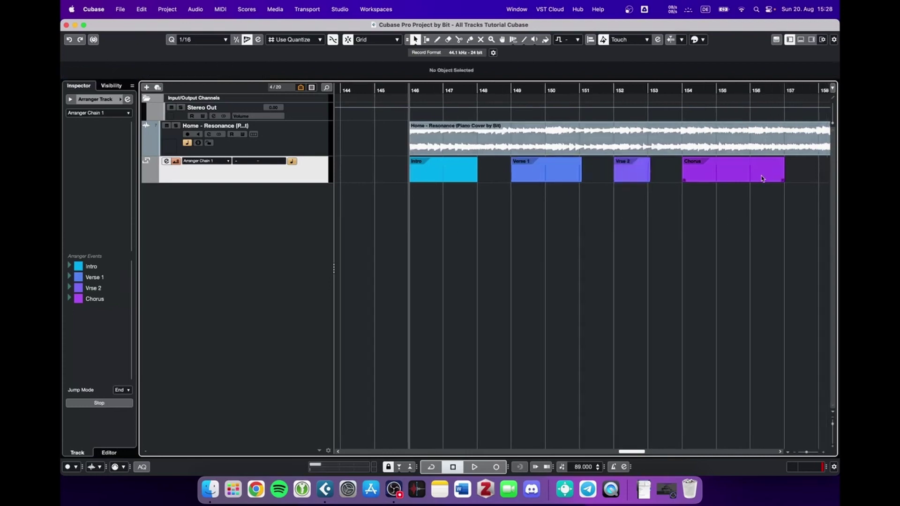
mouse_move(543, 176)
mouse_down()
mouse_move(584, 174)
mouse_move(552, 178)
mouse_up()
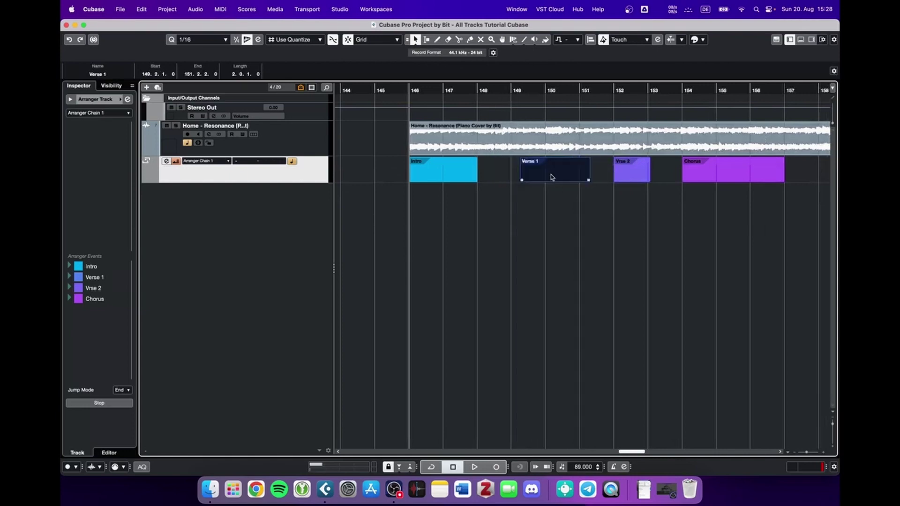
key(super+z)
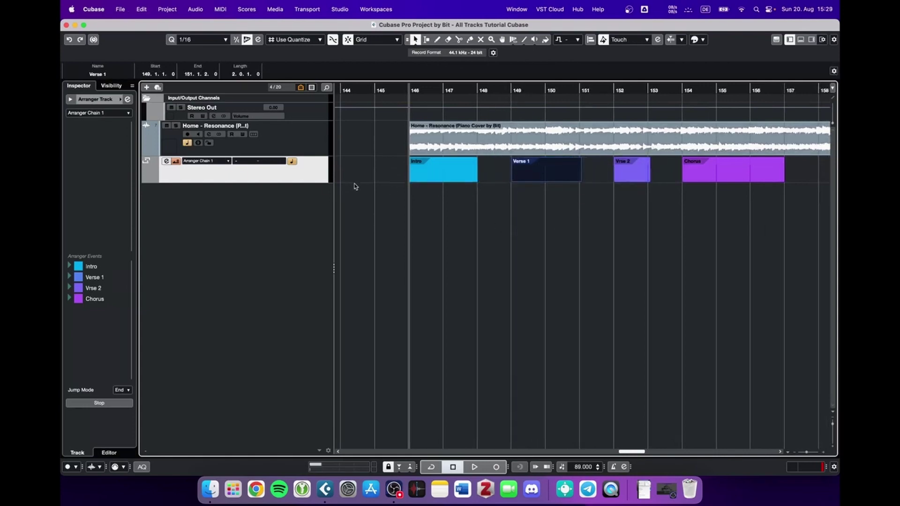
Step: Open the Arranger Editor for the Arranger track and select all four arranger events in the timeline
click(167, 161)
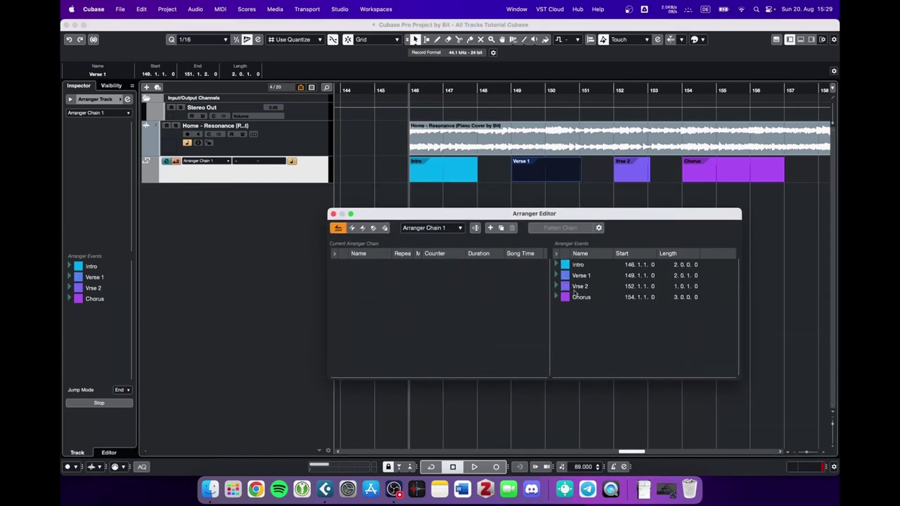
key(super+a)
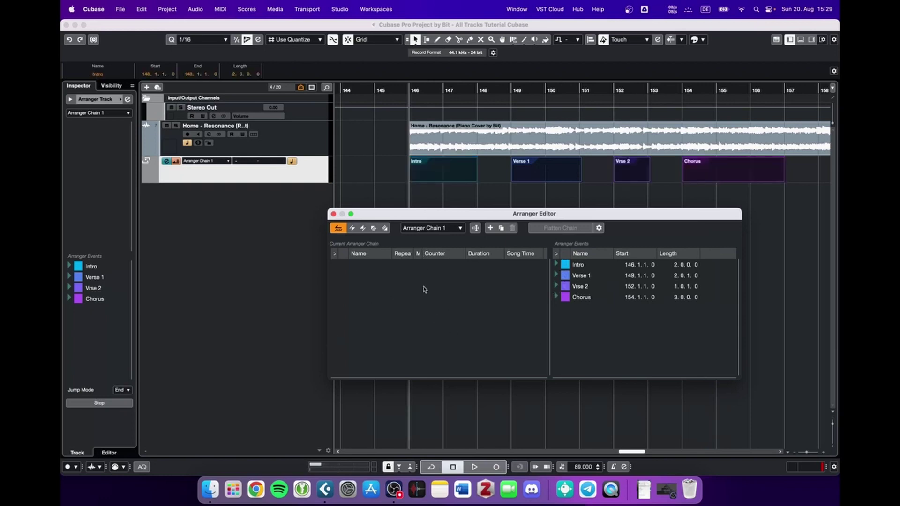
drag(371, 166, 738, 204)
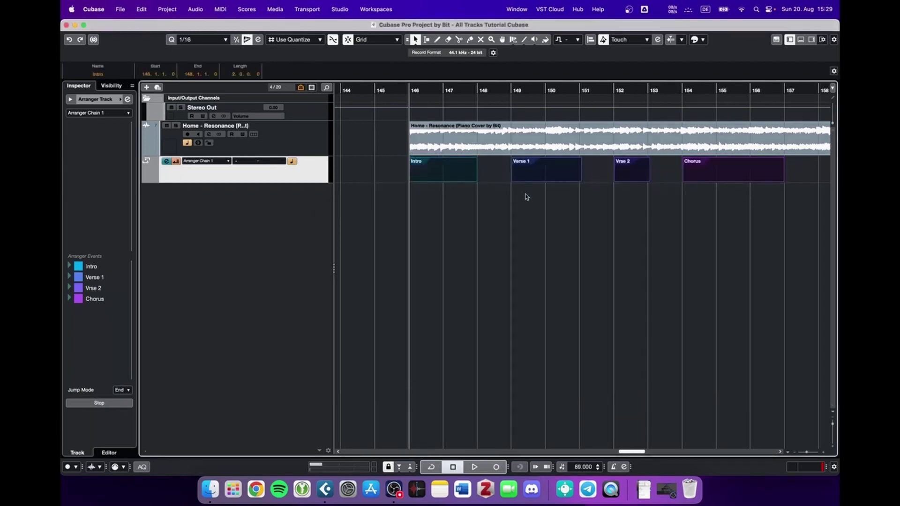
click(166, 161)
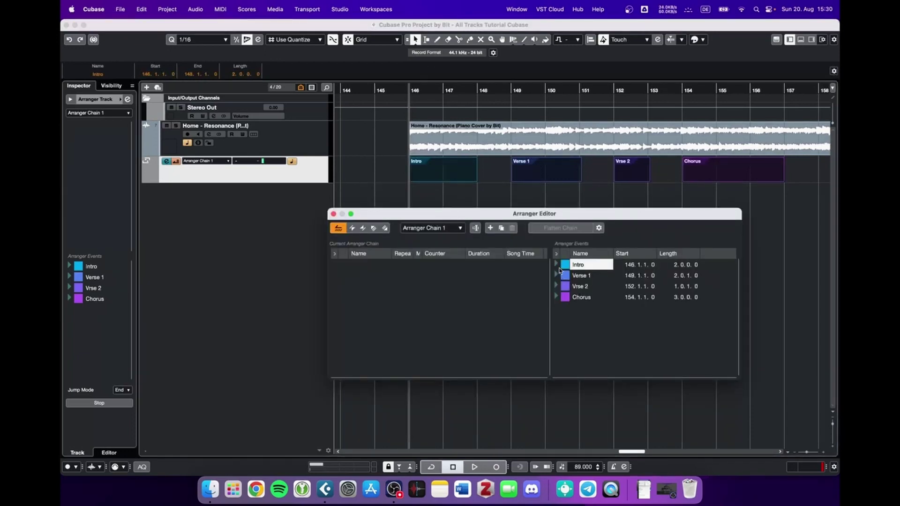
Step: Build Arranger Chain 1 in the order Intro, Vrse 2, Chorus, Verse 1, Vrse 2, Chorus, Verse 1
double_click(566, 268)
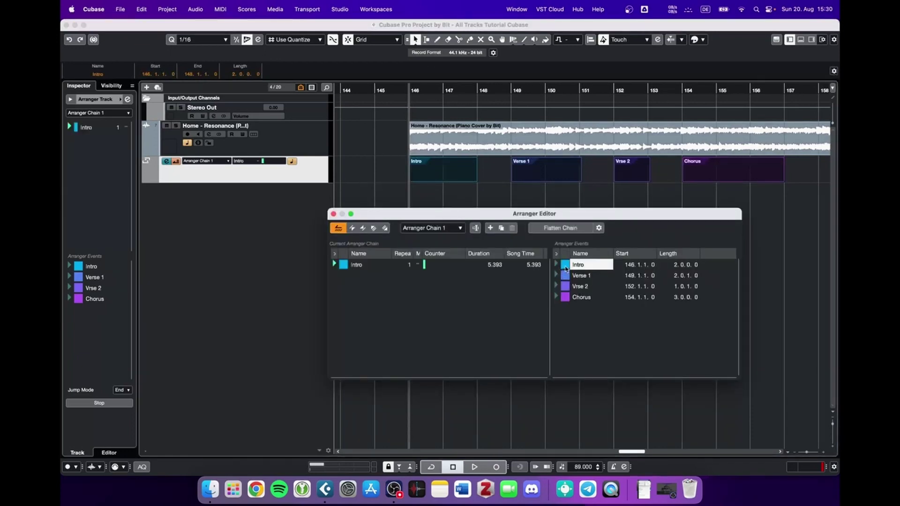
double_click(568, 287)
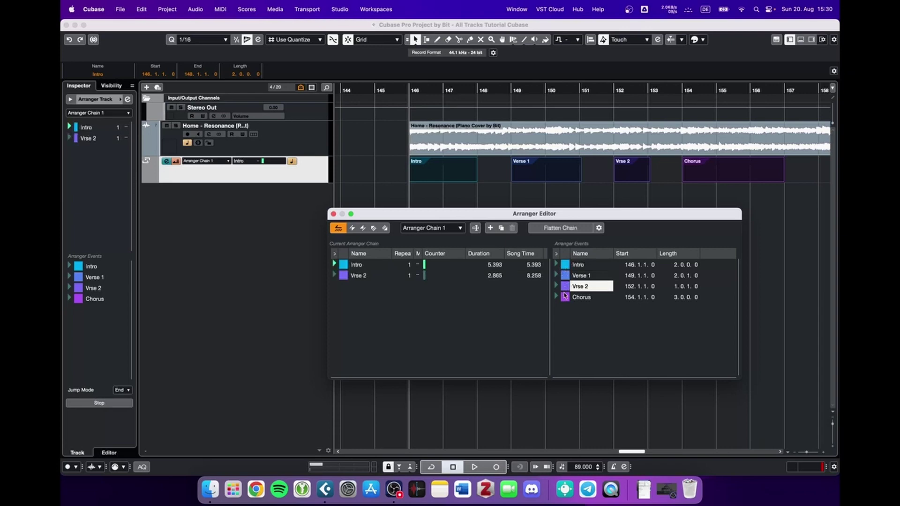
double_click(564, 300)
double_click(564, 280)
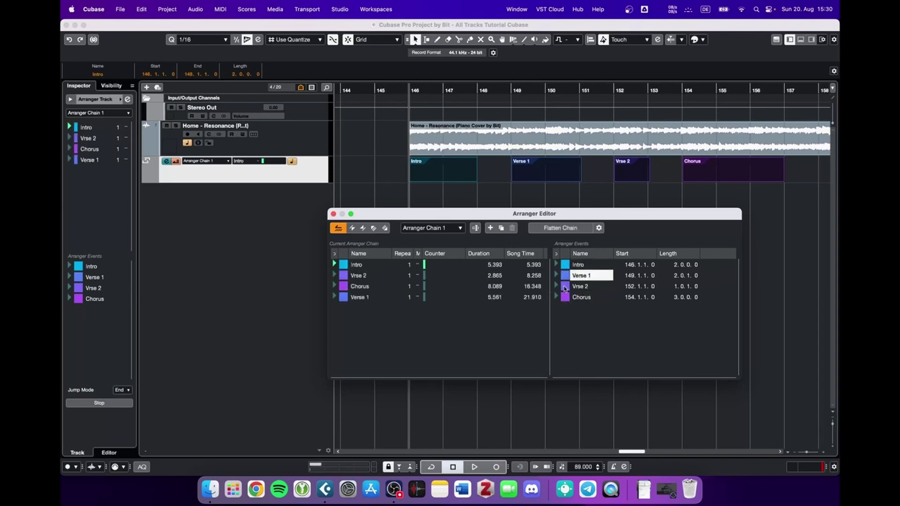
double_click(565, 288)
double_click(566, 297)
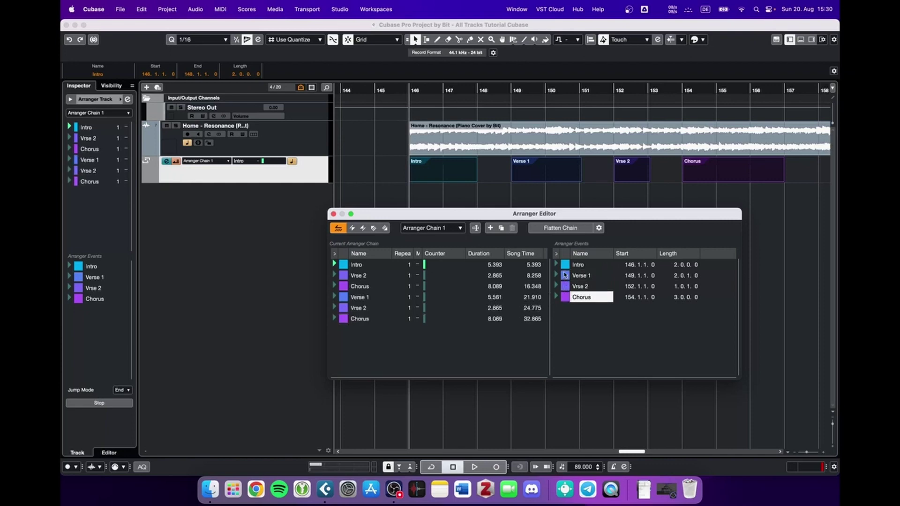
double_click(566, 275)
mouse_move(348, 323)
mouse_down()
mouse_move(348, 305)
mouse_move(348, 325)
mouse_up()
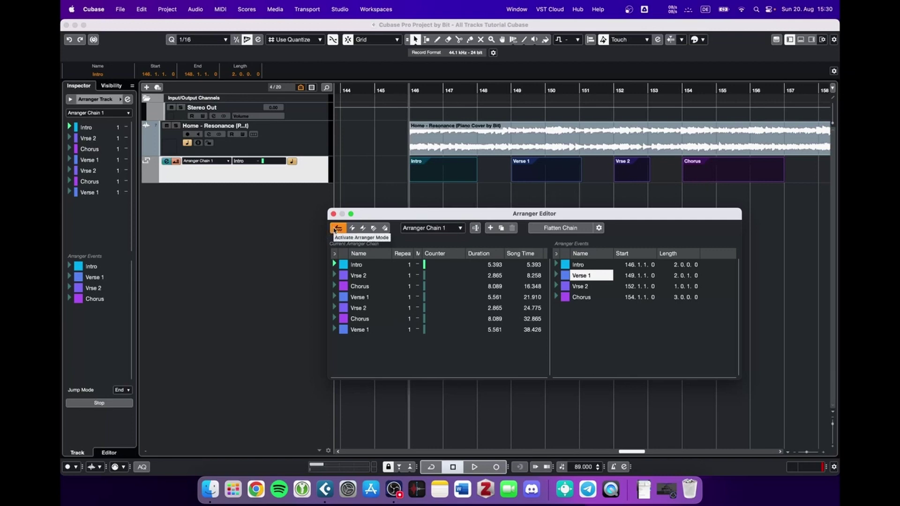
Step: Deactivate Arranger mode, select the arranger events on the track, and activate Arranger mode again from the Arranger Editor
click(336, 229)
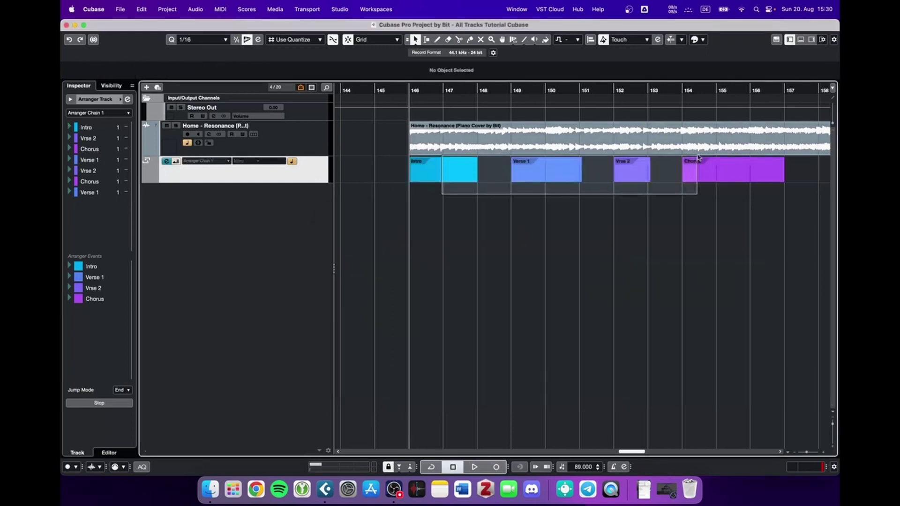
drag(402, 191, 642, 233)
click(169, 175)
click(175, 161)
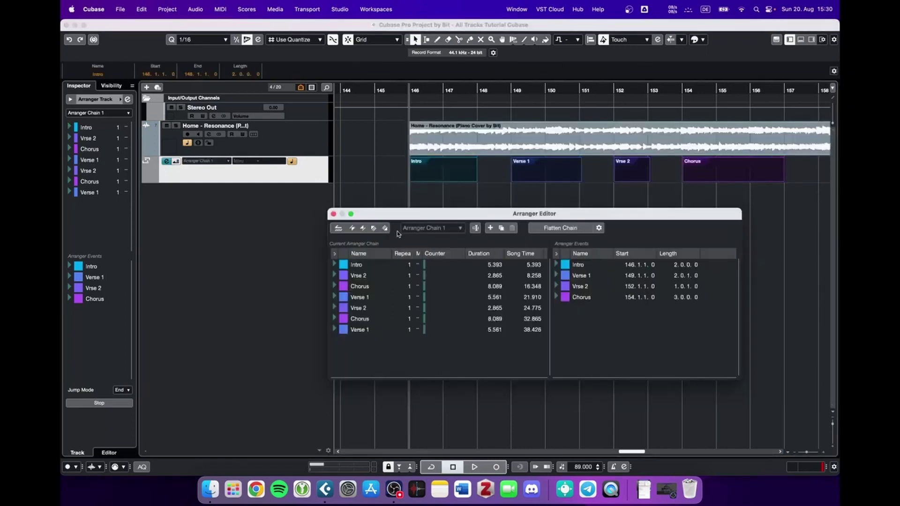
click(338, 228)
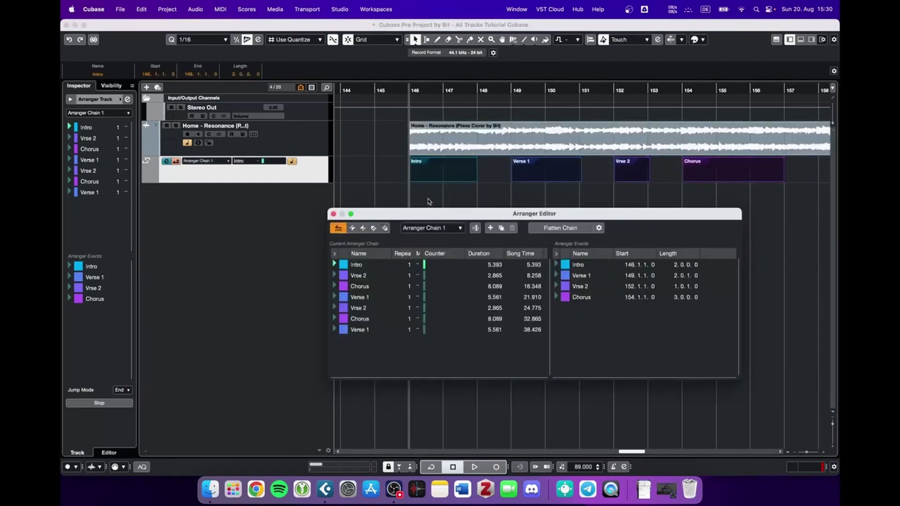
Step: Play back the arranger chain, stop it, and move the playhead to the start of the Chorus event
key(space)
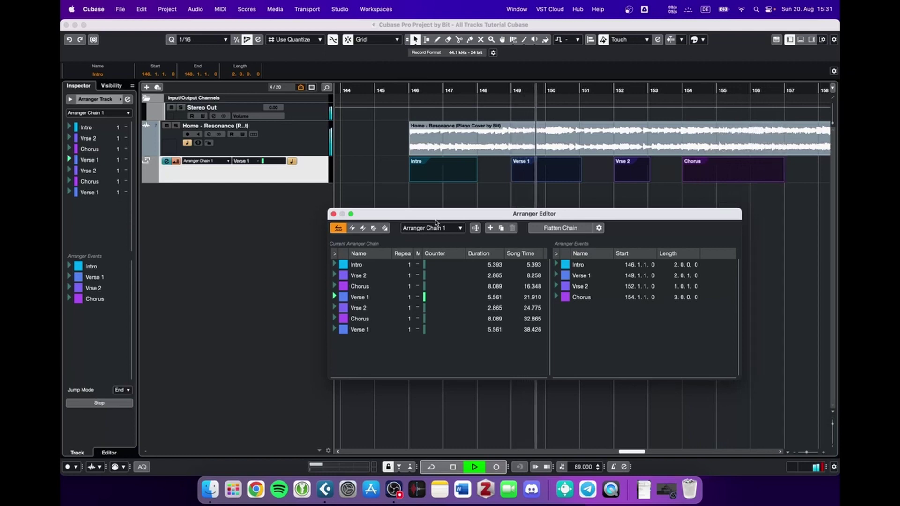
key(space)
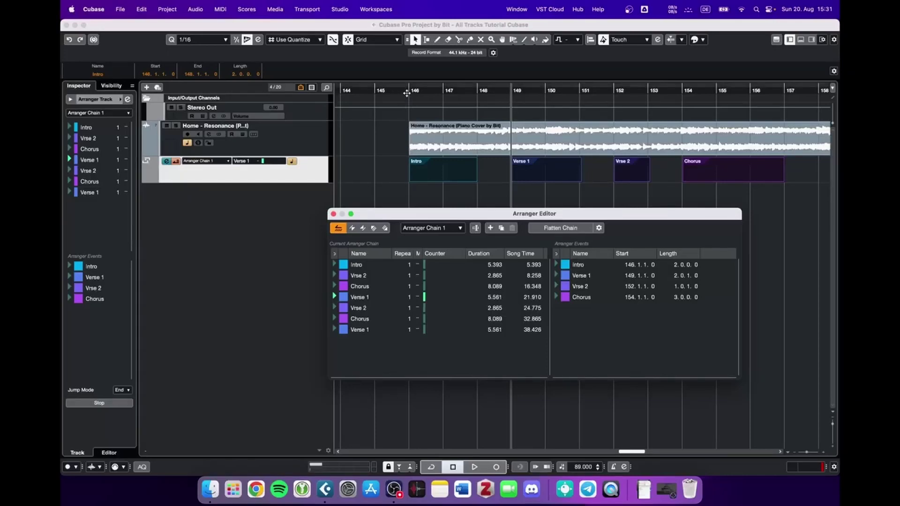
drag(407, 93, 691, 90)
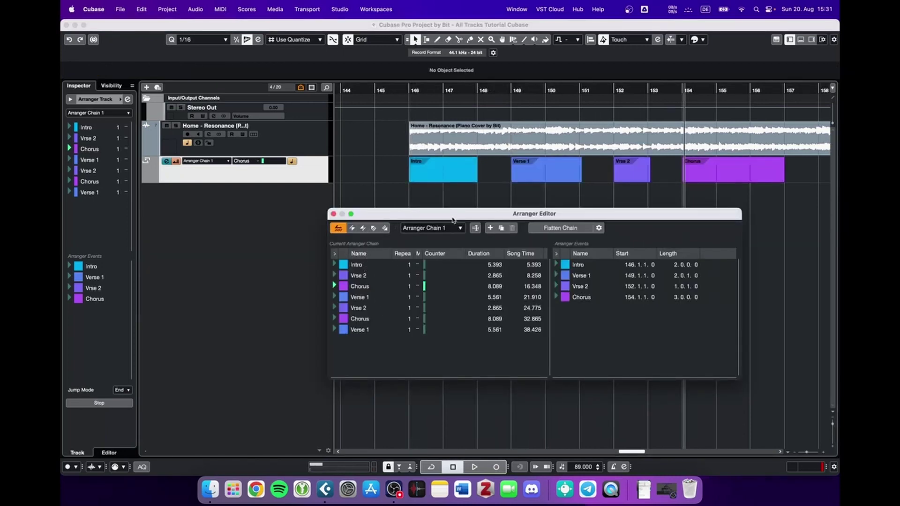
Step: Split the Home - Resonance audio at bar 161 and move its pieces along the timeline to leave gaps between them
click(483, 183)
key(g)
key(g)
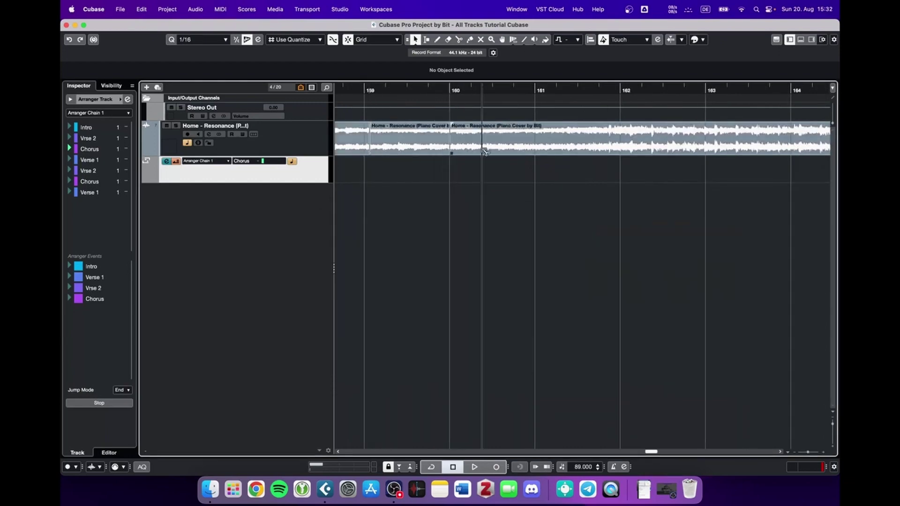
alt+click(536, 150)
drag(558, 153, 673, 152)
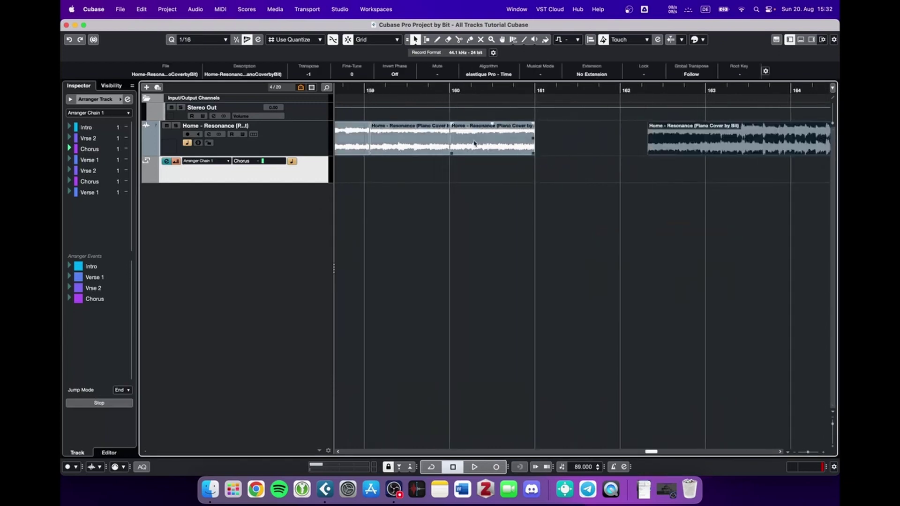
drag(422, 142, 593, 140)
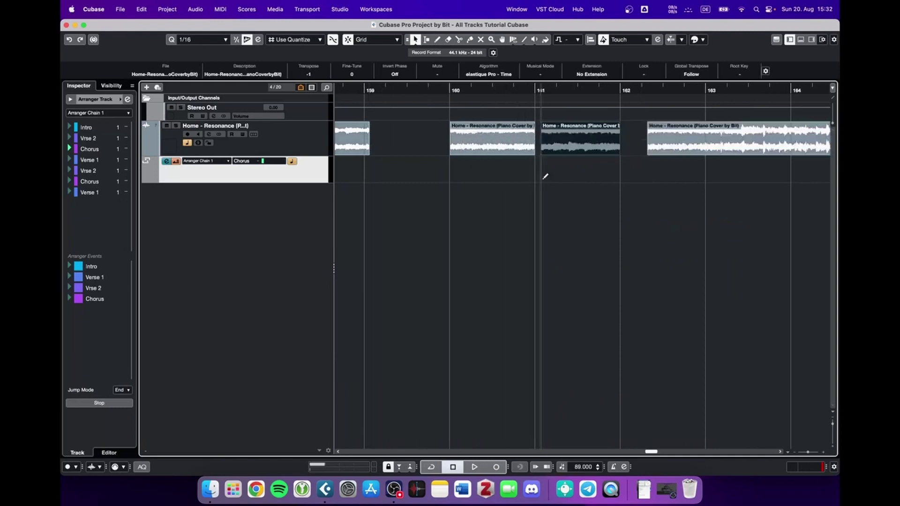
click(650, 148)
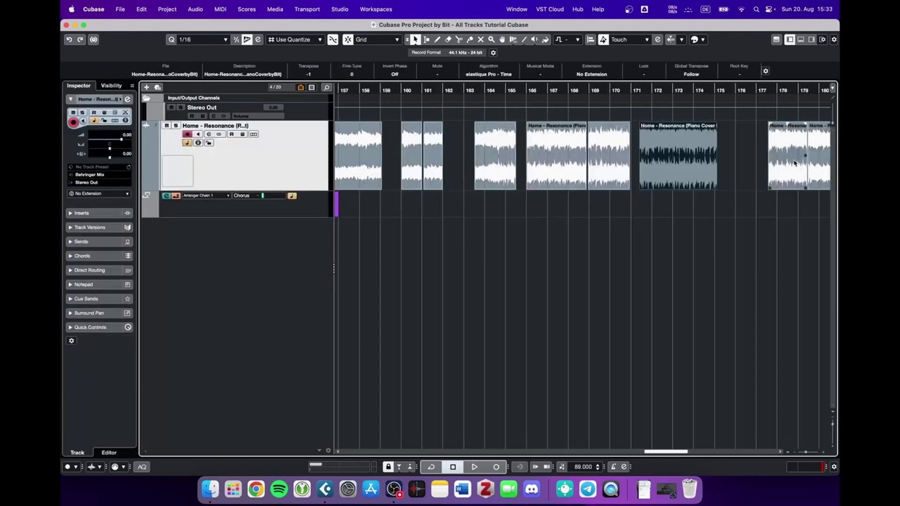
drag(795, 163, 761, 162)
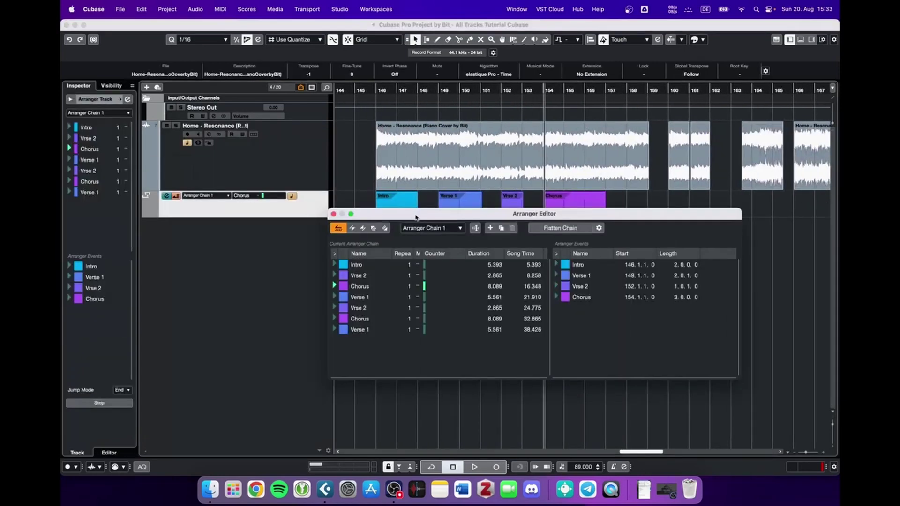
Step: Create a new arranger chain and fill it in the order Vrse 2, Chorus, Intro, Verse 1
mouse_move(415, 217)
mouse_down()
mouse_move(384, 206)
mouse_move(393, 235)
mouse_move(407, 231)
mouse_up()
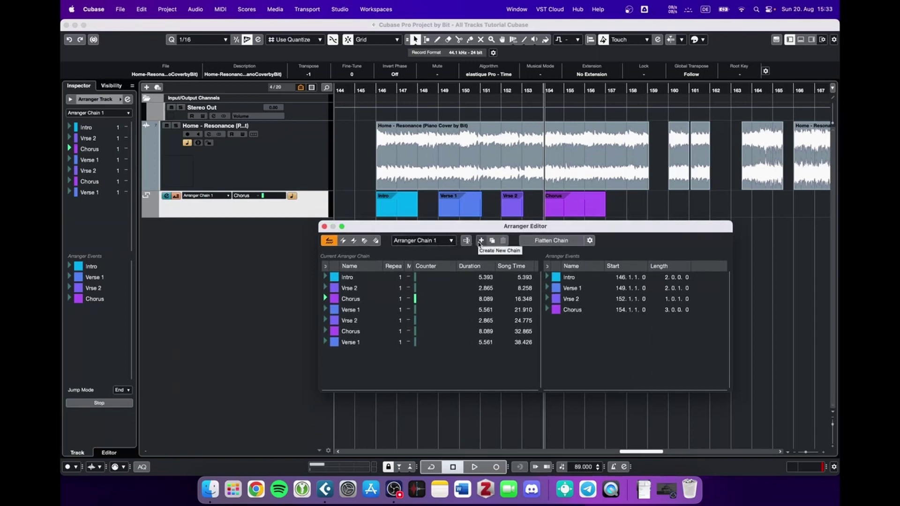
click(480, 242)
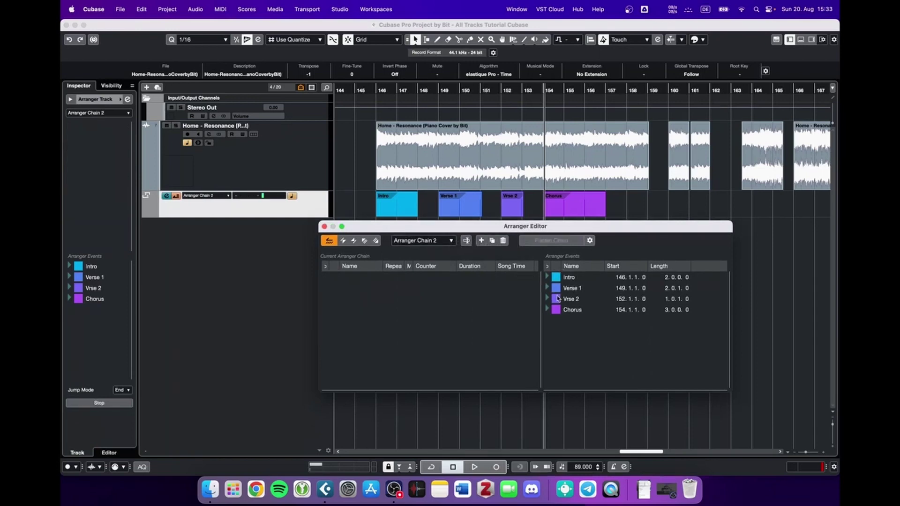
double_click(558, 299)
double_click(562, 309)
double_click(565, 277)
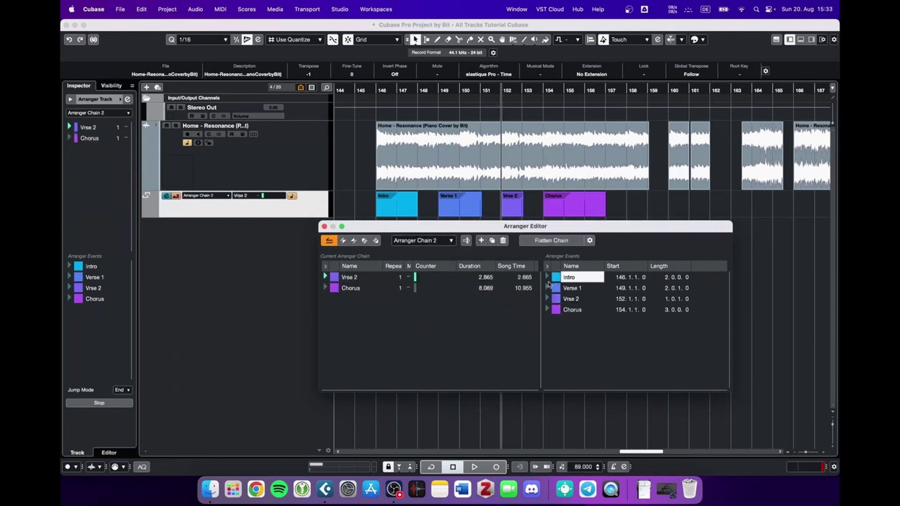
double_click(570, 288)
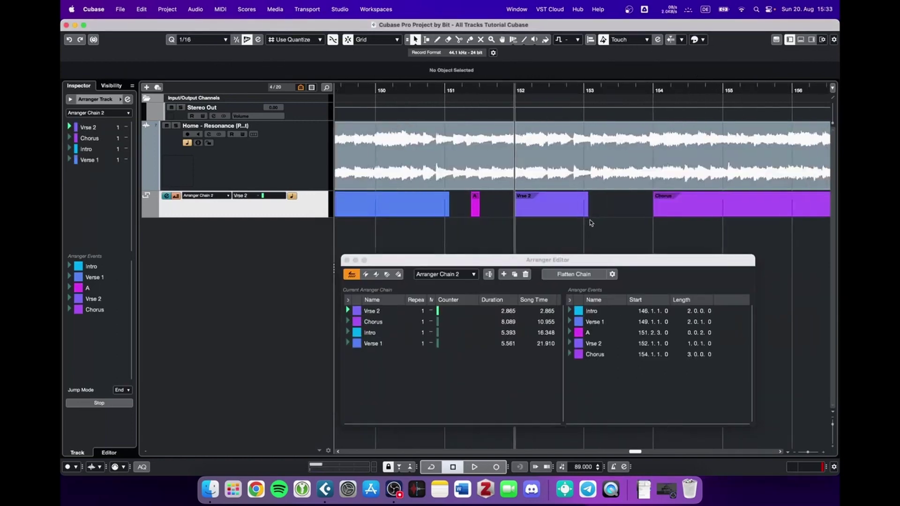
Step: Draw an arranger event about two sixteenths long just after Vrse 2 and add it to the end of Arranger Chain 2
drag(589, 217, 596, 215)
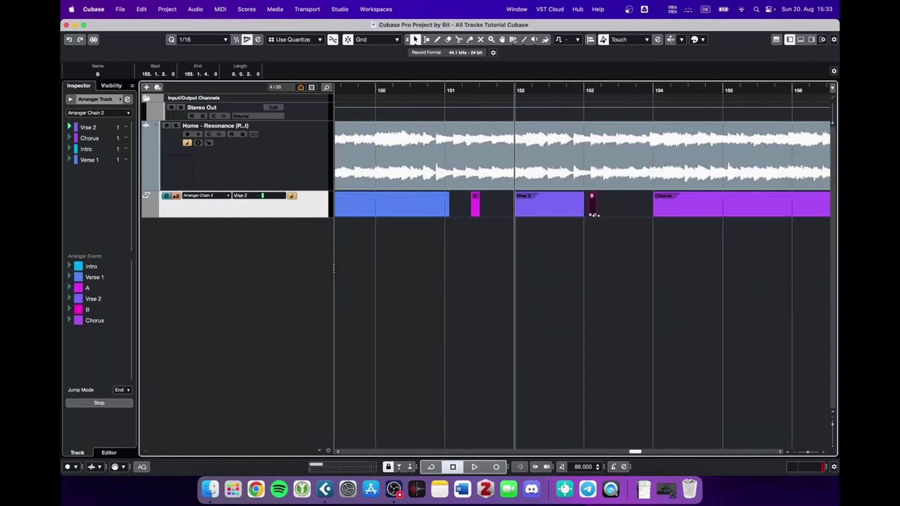
click(542, 264)
click(167, 196)
drag(603, 355, 400, 373)
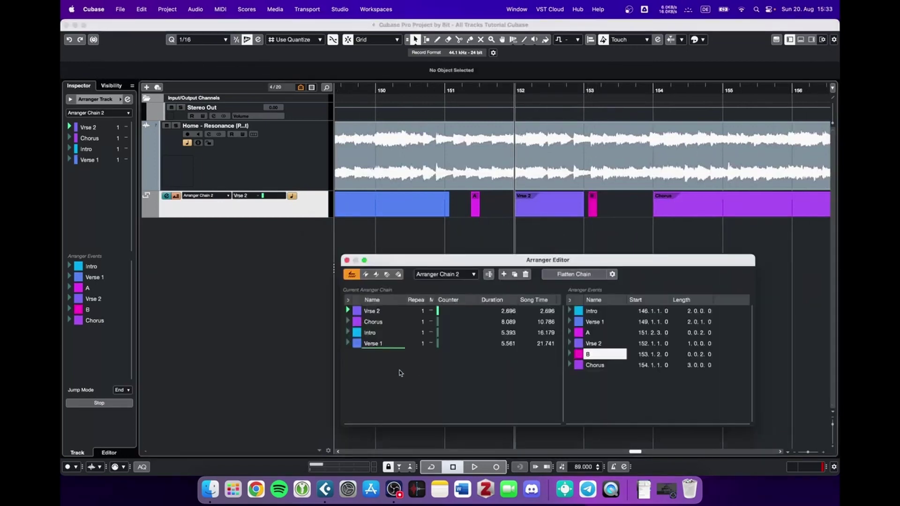
Step: Set event B to 16 repeats and move it to the start of Arranger Chain 2
double_click(422, 355)
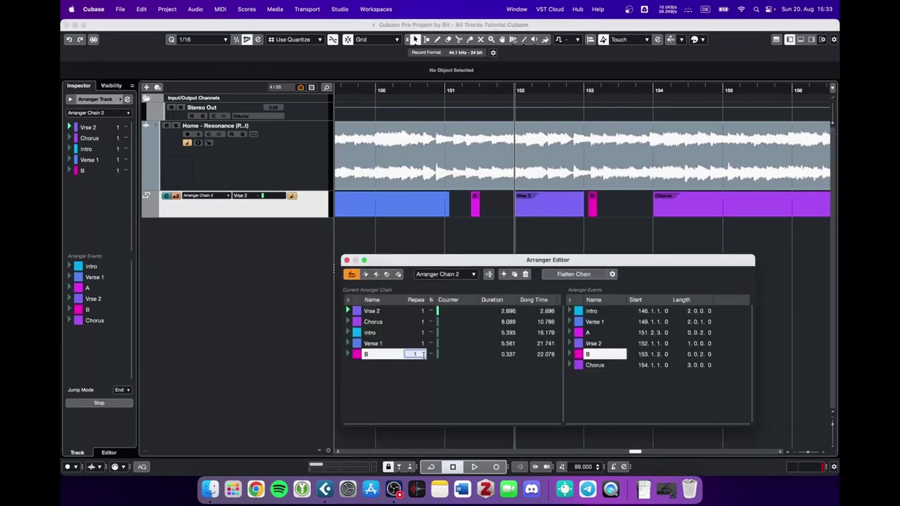
text(16)
click(426, 377)
drag(396, 354, 396, 307)
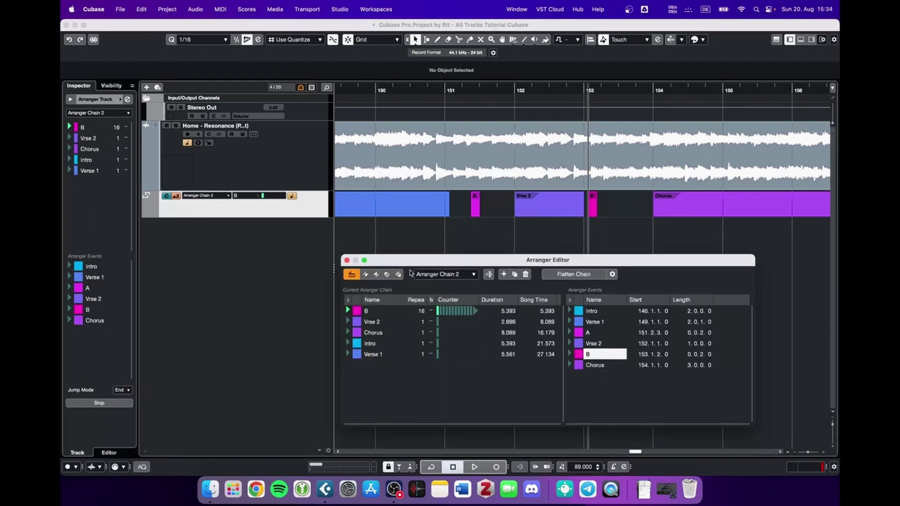
Step: Play back Arranger Chain 2 from the repeated B event into Vrse 2, and stop playback
key(space)
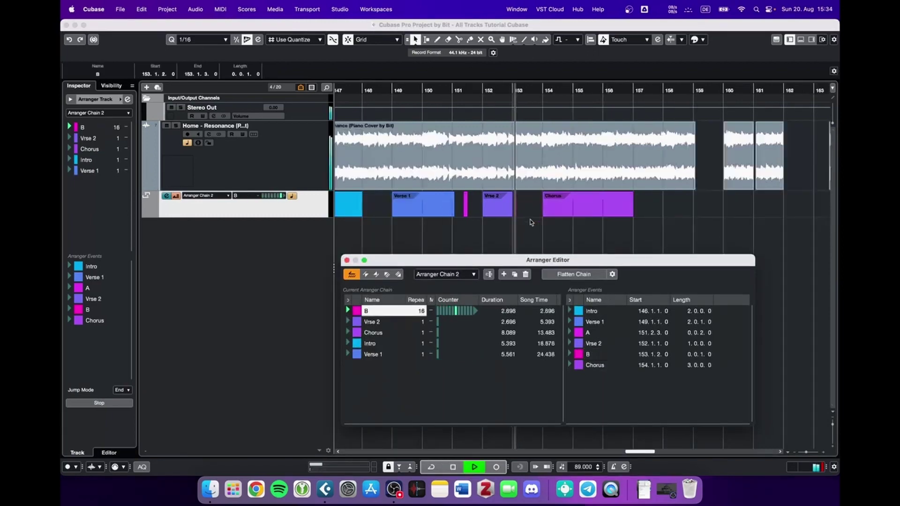
scroll(508, 239, up, 10)
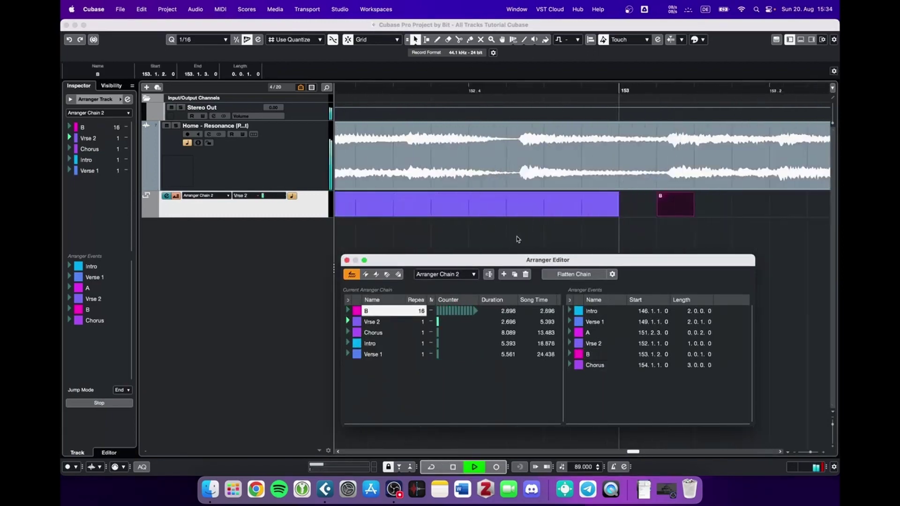
scroll(519, 239, down, 1)
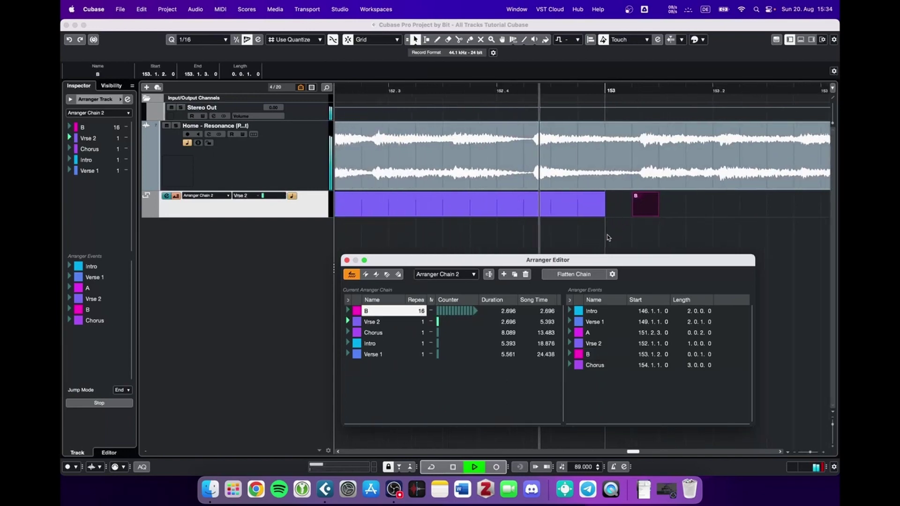
scroll(607, 235, down, 2)
key(space)
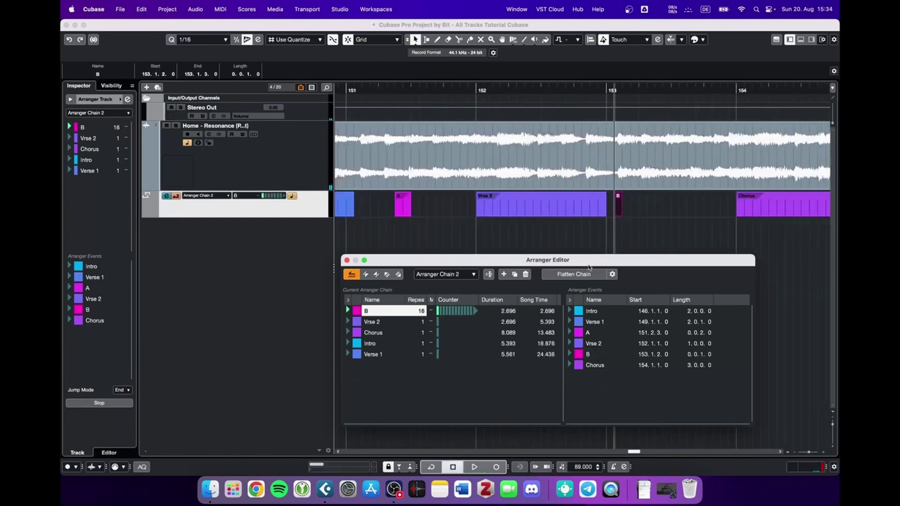